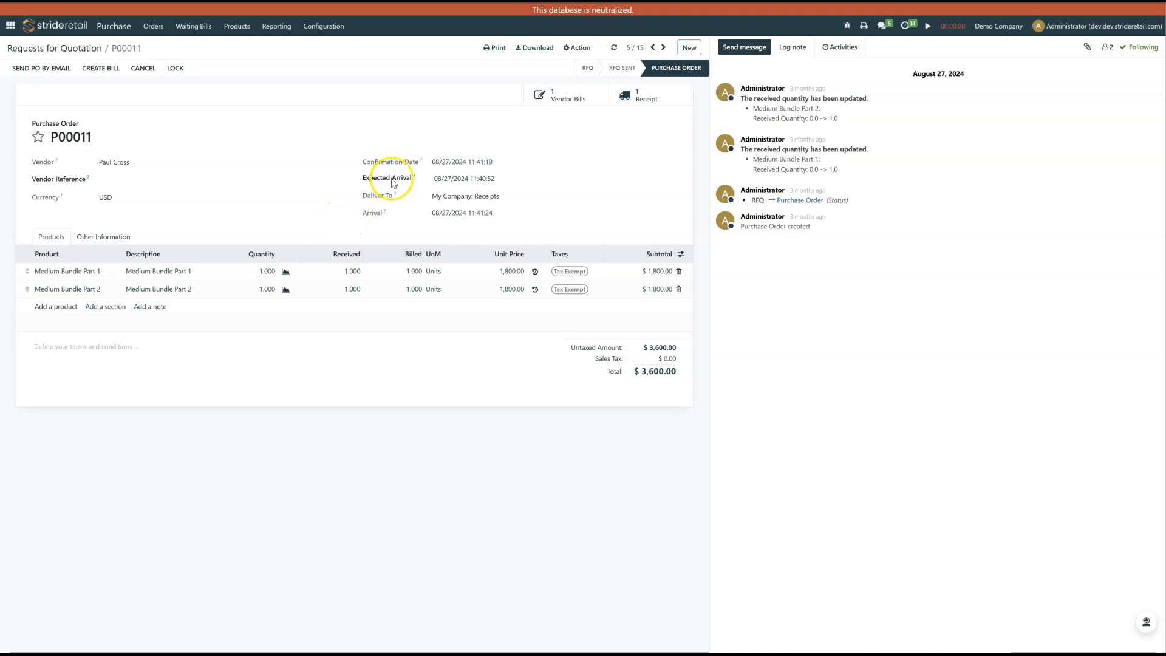
Open the purchase order's vendor bill and create a credit note for it using the Partial Refund method.
{"action": "left_click", "coordinate": [568, 94]}
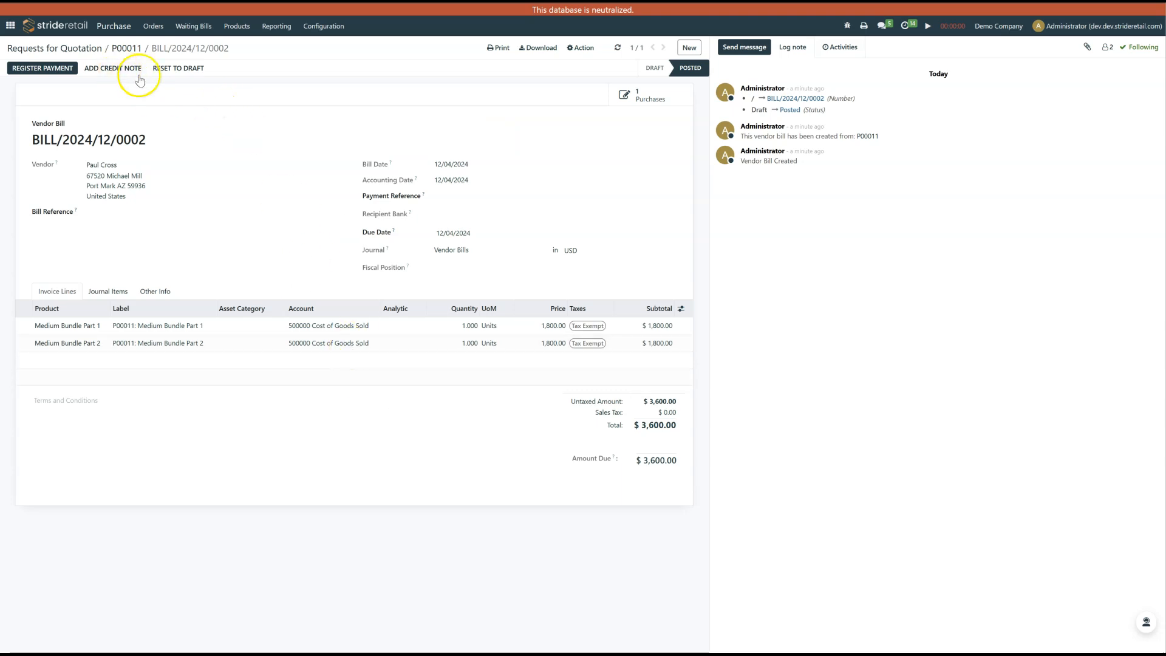
{"action": "left_click", "coordinate": [128, 72]}
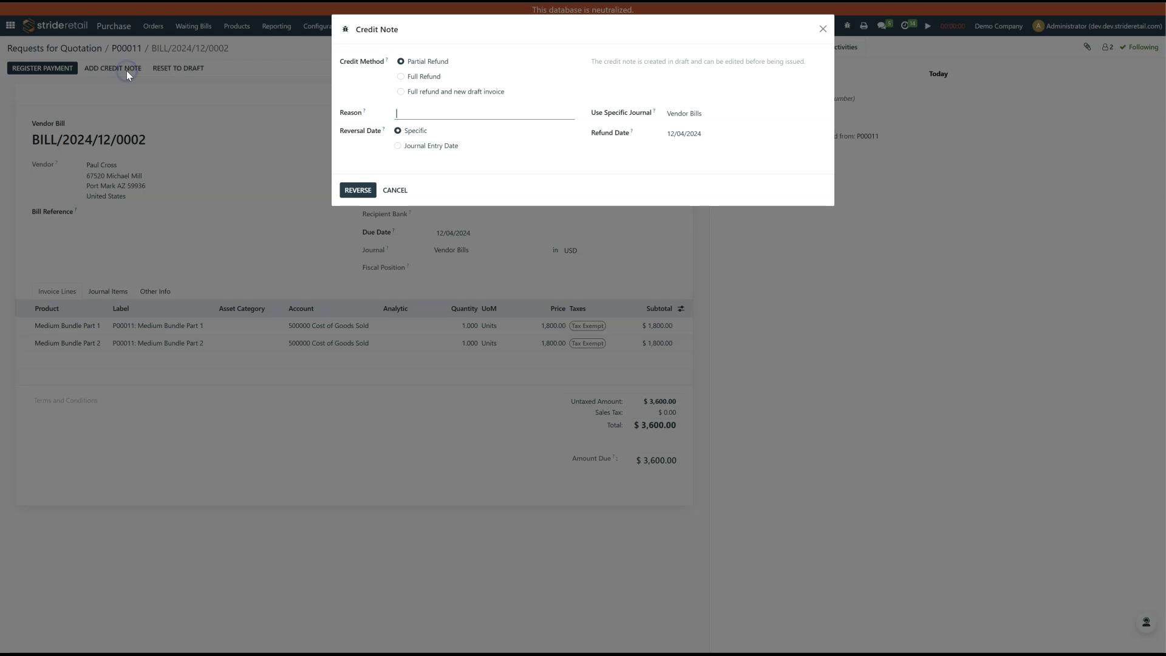
{"action": "left_click", "coordinate": [424, 77]}
{"action": "left_click", "coordinate": [440, 60]}
{"action": "left_click", "coordinate": [362, 190]}
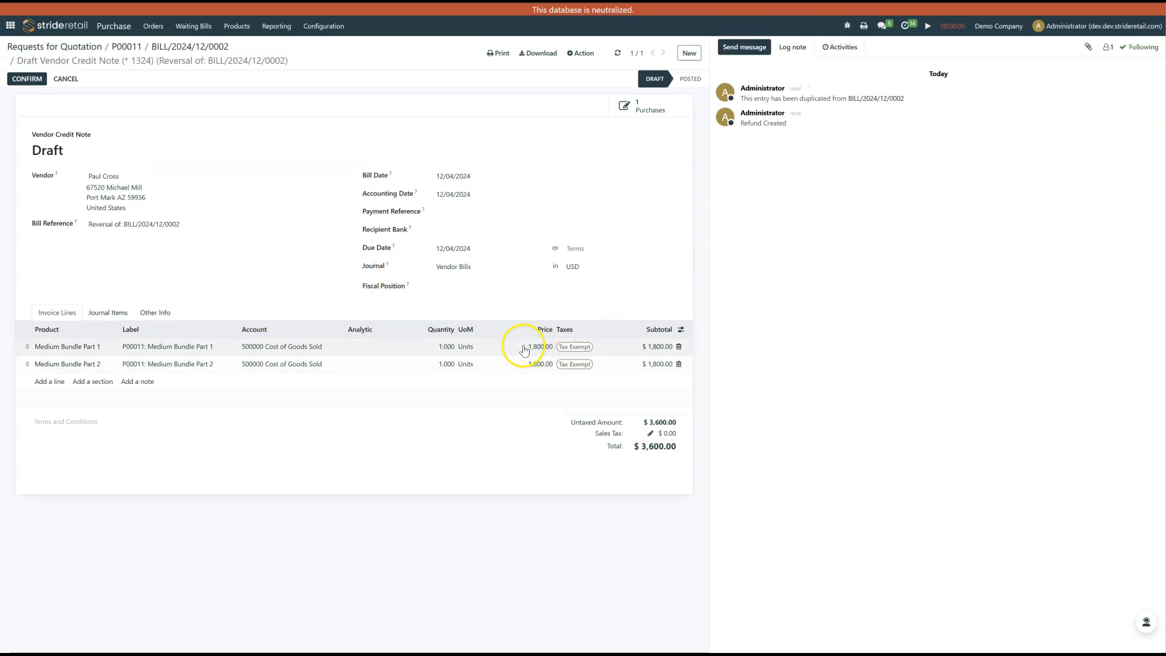
Set the price of the Medium Bundle Part 1 and Part 2 credit note lines to 100 each.
{"action": "left_click", "coordinate": [538, 347]}
{"action": "type", "text": "100"}
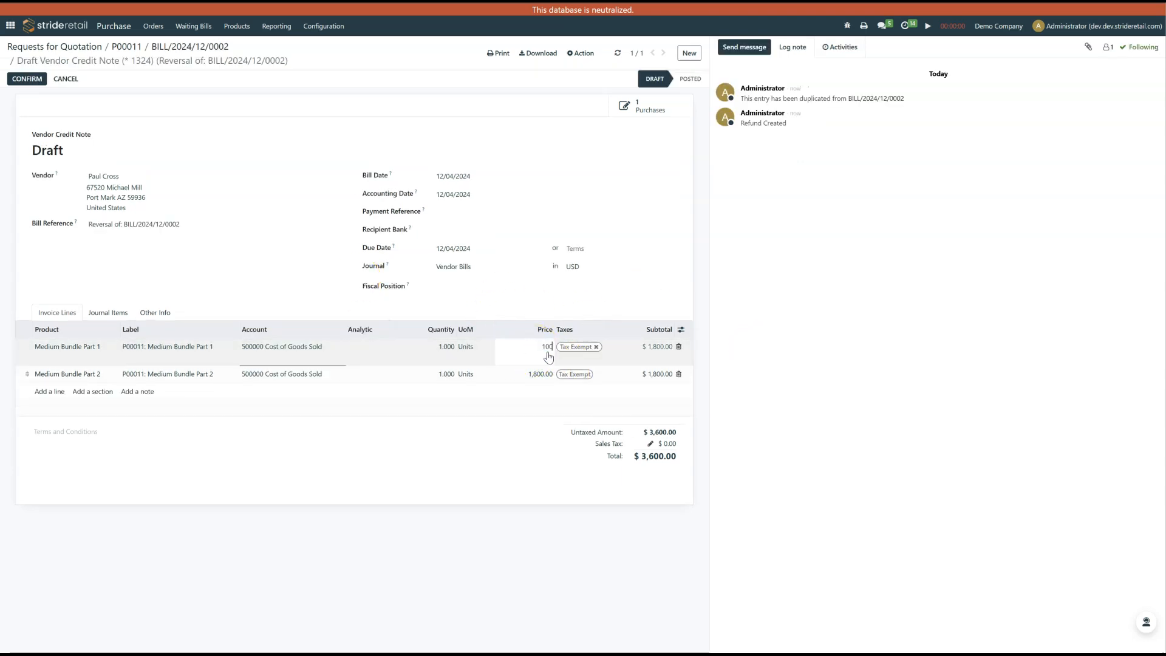
{"action": "left_click", "coordinate": [544, 373]}
{"action": "type", "text": "100"}
{"action": "left_click", "coordinate": [489, 465]}
{"action": "left_click", "coordinate": [476, 357]}
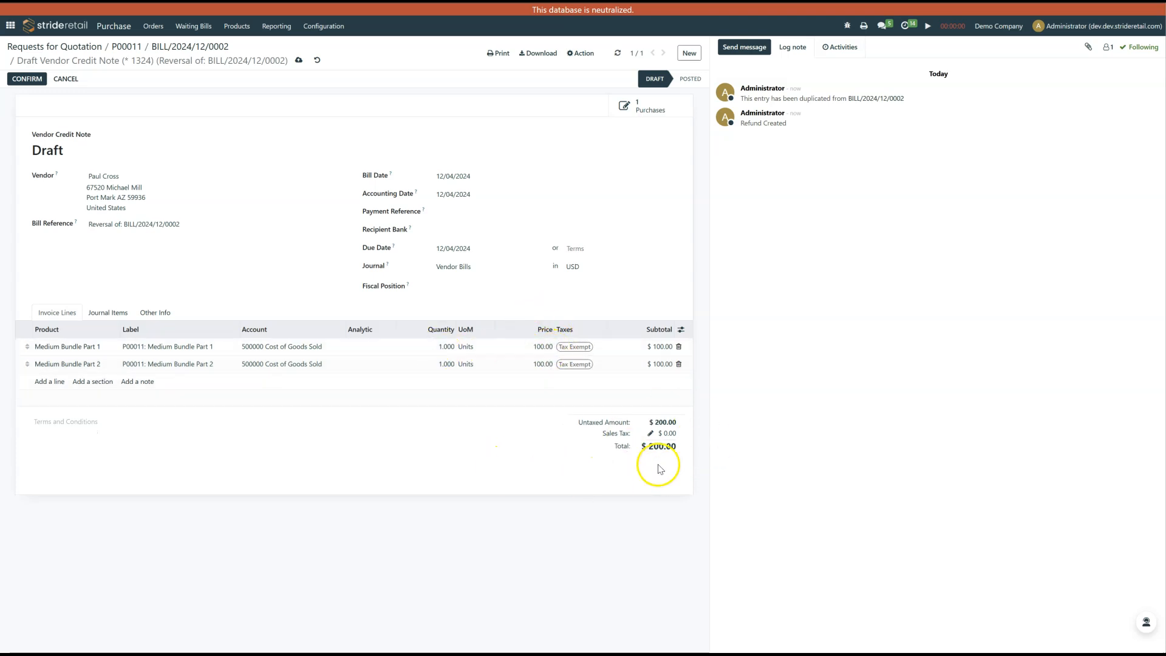
Confirm the draft vendor credit note and review its journal items.
{"action": "left_click", "coordinate": [30, 79]}
{"action": "left_click", "coordinate": [113, 324]}
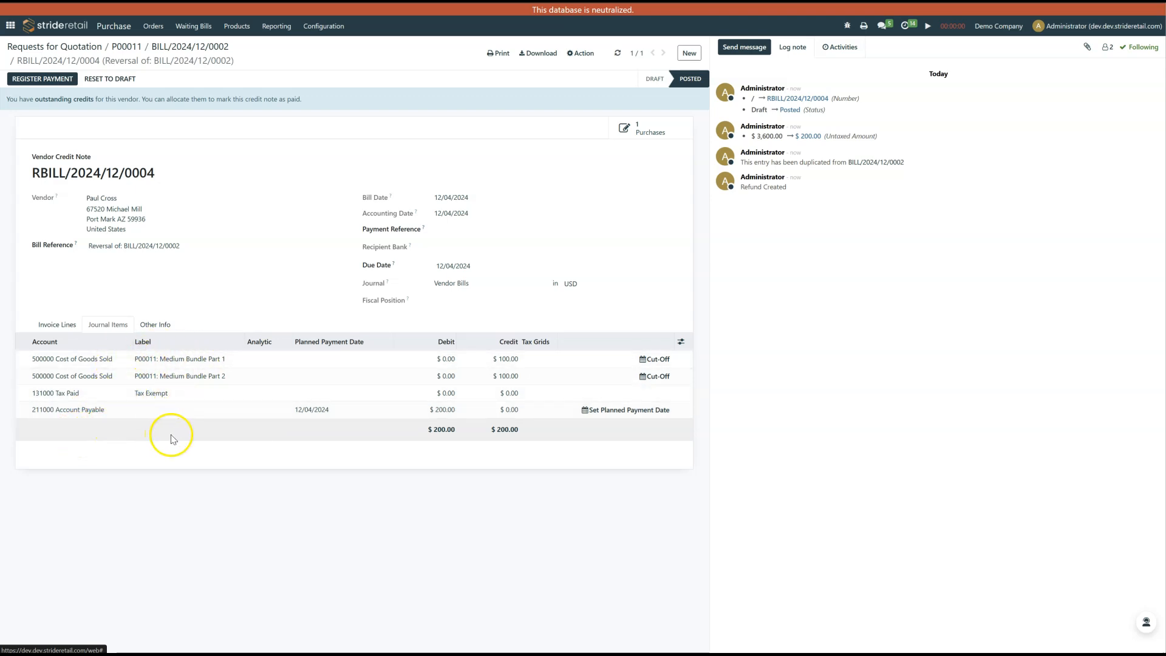
{"action": "left_click", "coordinate": [60, 324]}
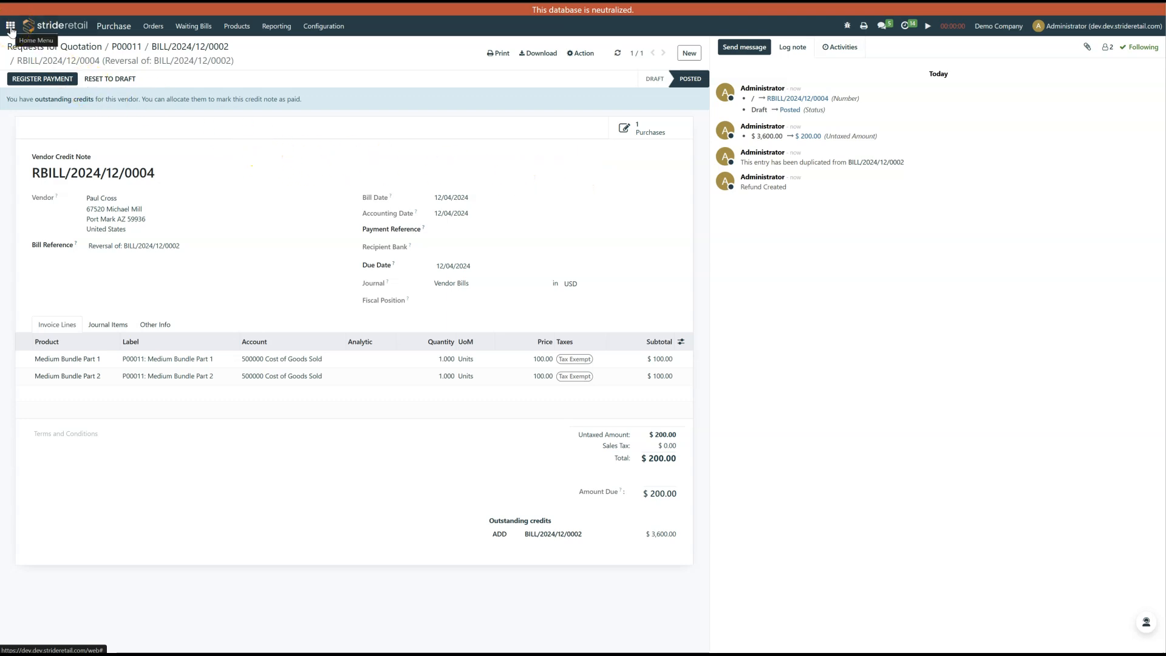
Switch to Accounting, start a new vendor refund, and select the same vendor as on the purchase order.
{"action": "left_click", "coordinate": [11, 27]}
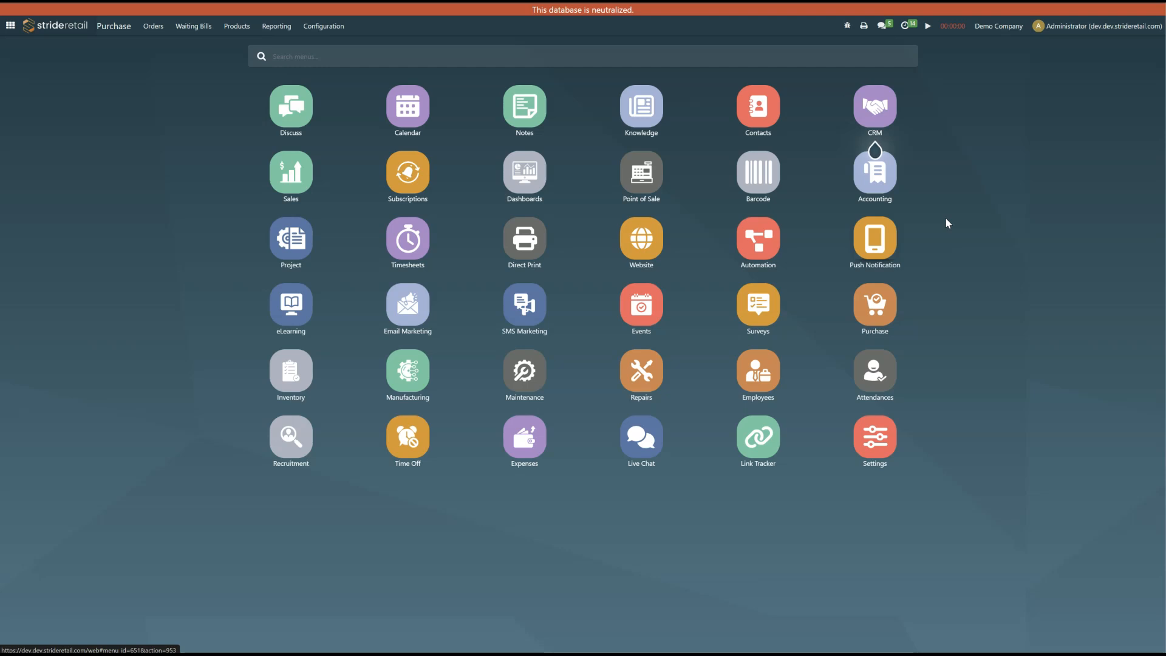
{"action": "left_click", "coordinate": [898, 186]}
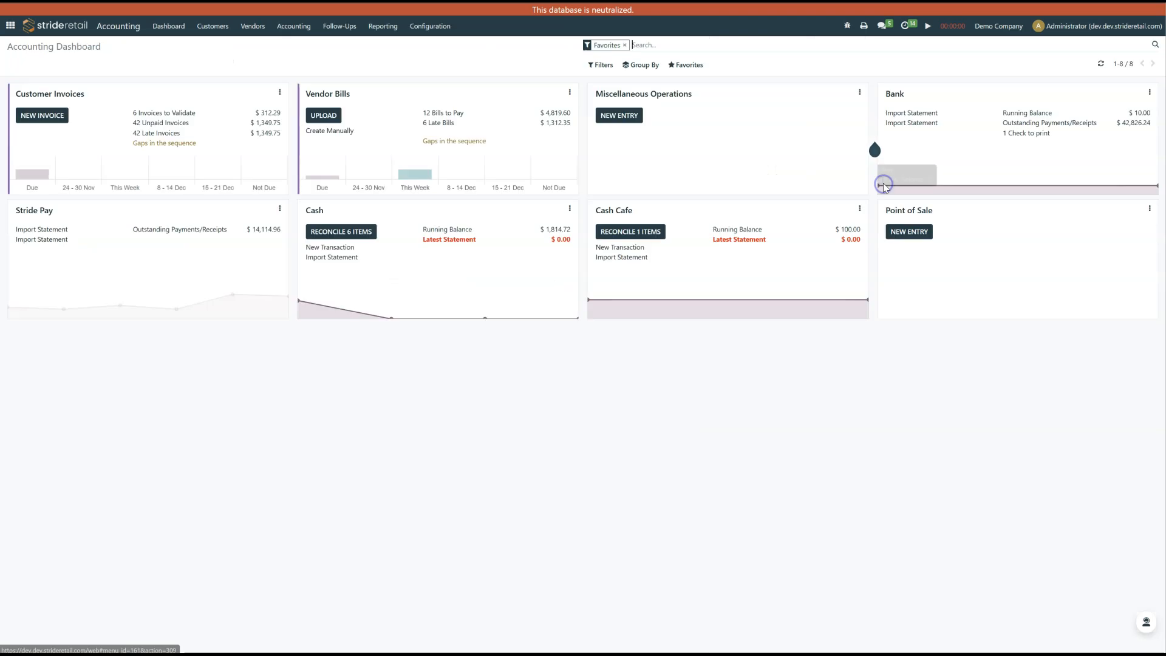
{"action": "left_click", "coordinate": [256, 27]}
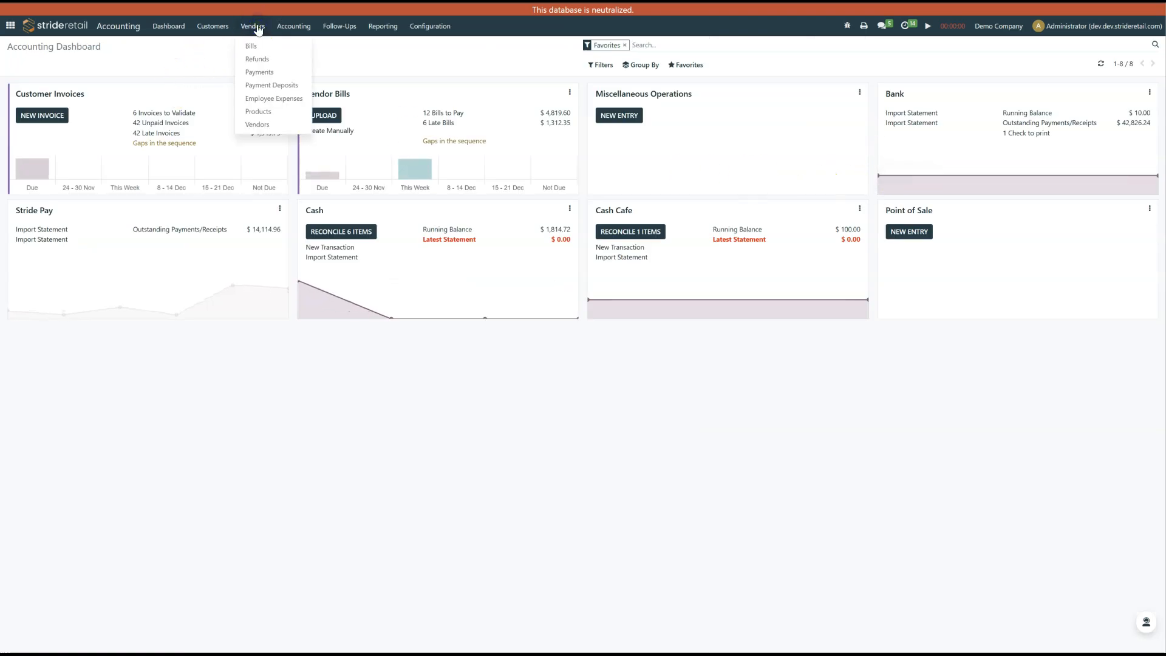
{"action": "left_click", "coordinate": [257, 59]}
{"action": "left_click", "coordinate": [29, 65]}
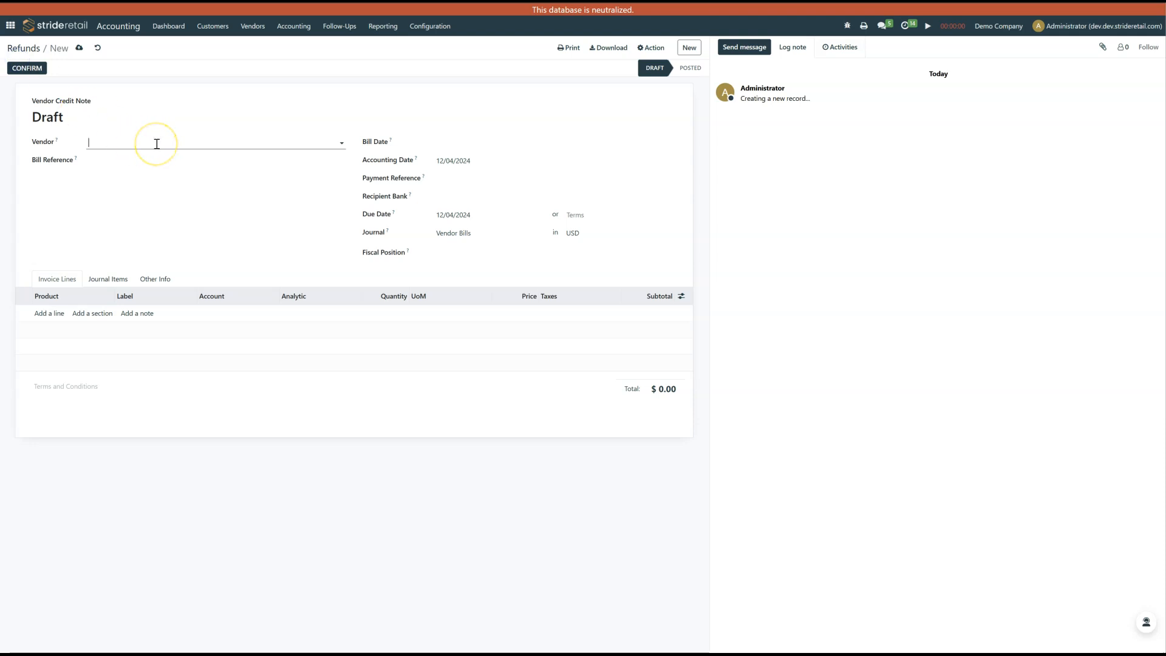
{"action": "key", "text": "BackSpace"}
{"action": "key", "text": "BackSpace"}
{"action": "left_click", "coordinate": [114, 159]}
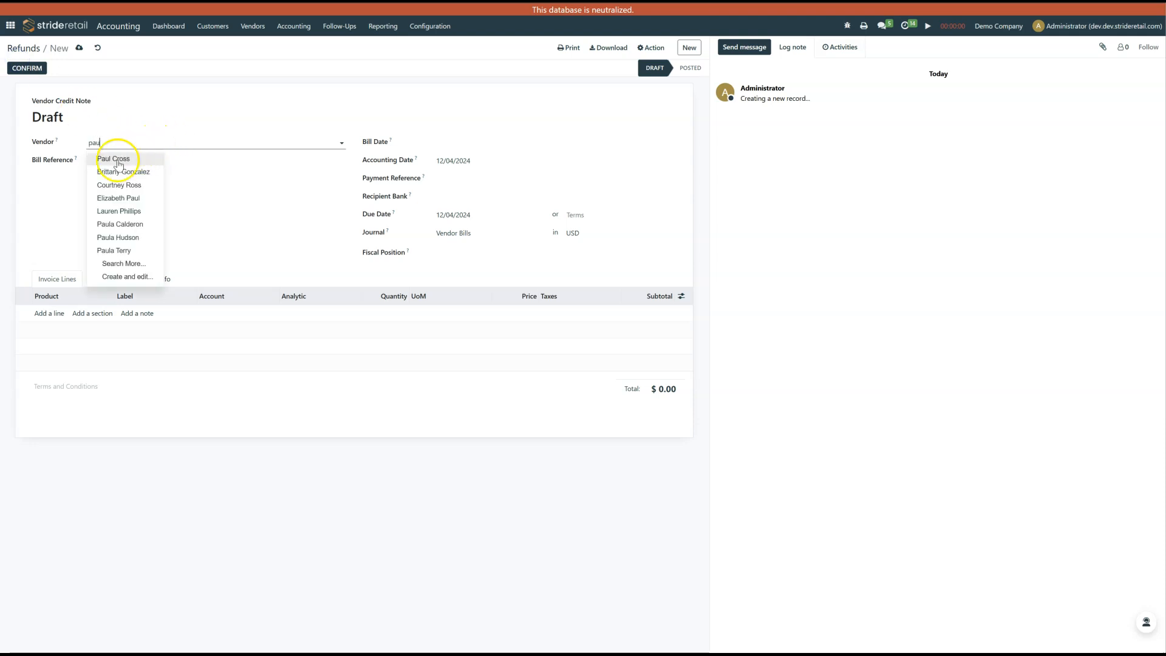
Add an invoice line without a product, labelled "Credit for high sales", and assign it to account 450000 Other Income.
{"action": "left_click", "coordinate": [49, 313]}
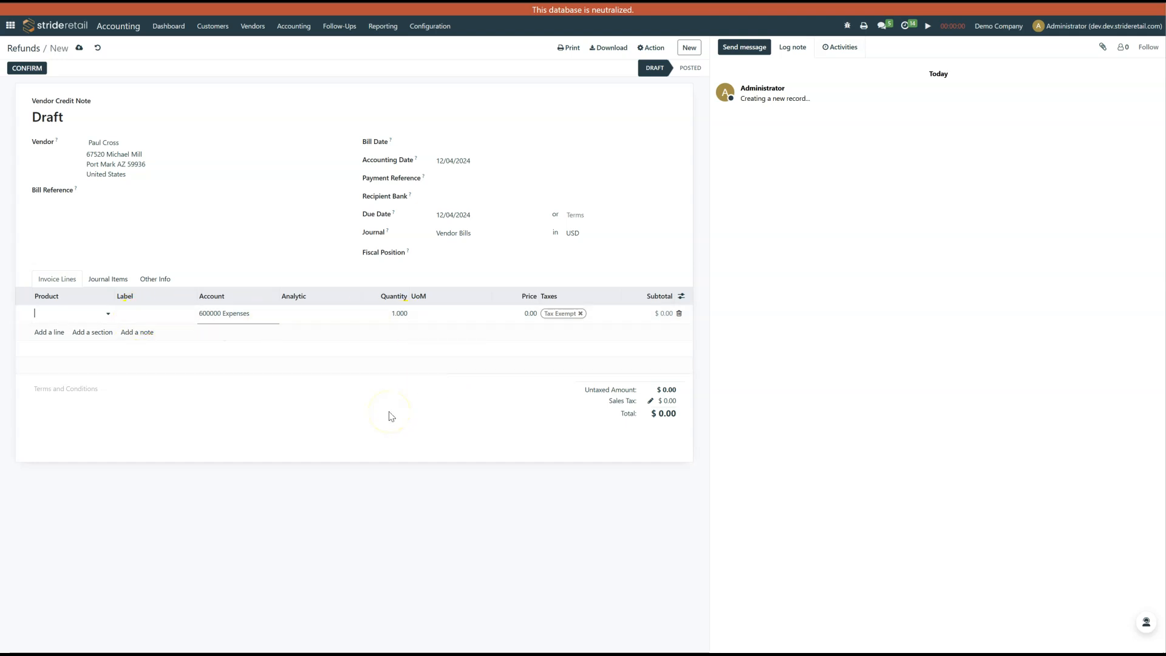
{"action": "left_click", "coordinate": [163, 314]}
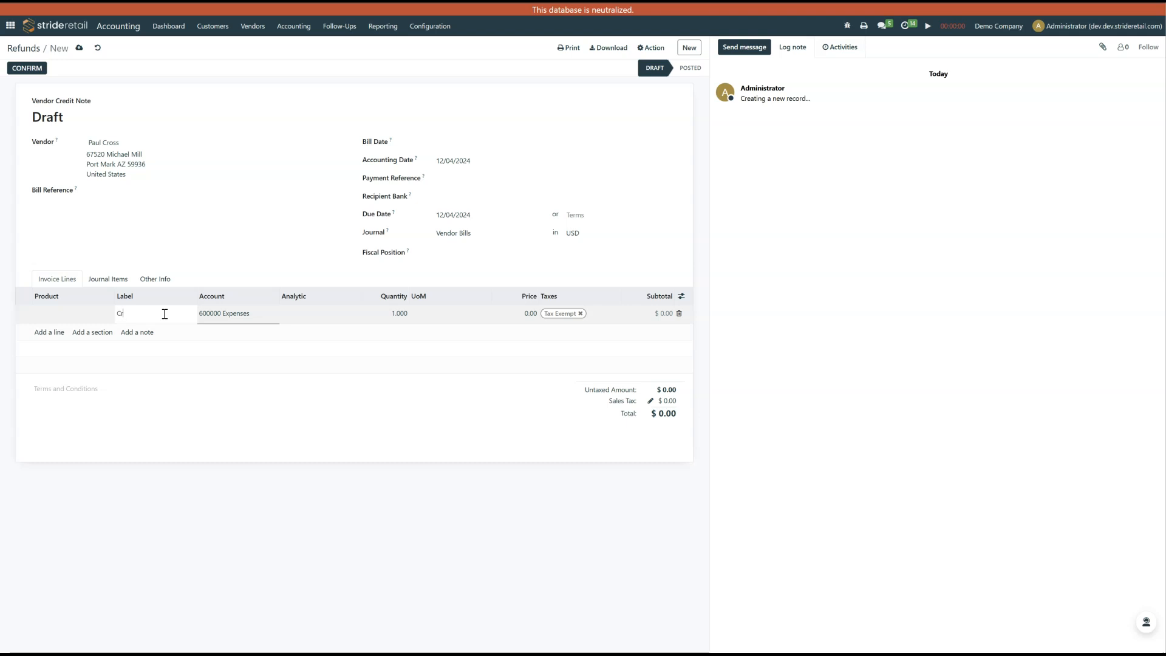
{"action": "type", "text": "Credit for high sales"}
{"action": "left_click", "coordinate": [236, 313]}
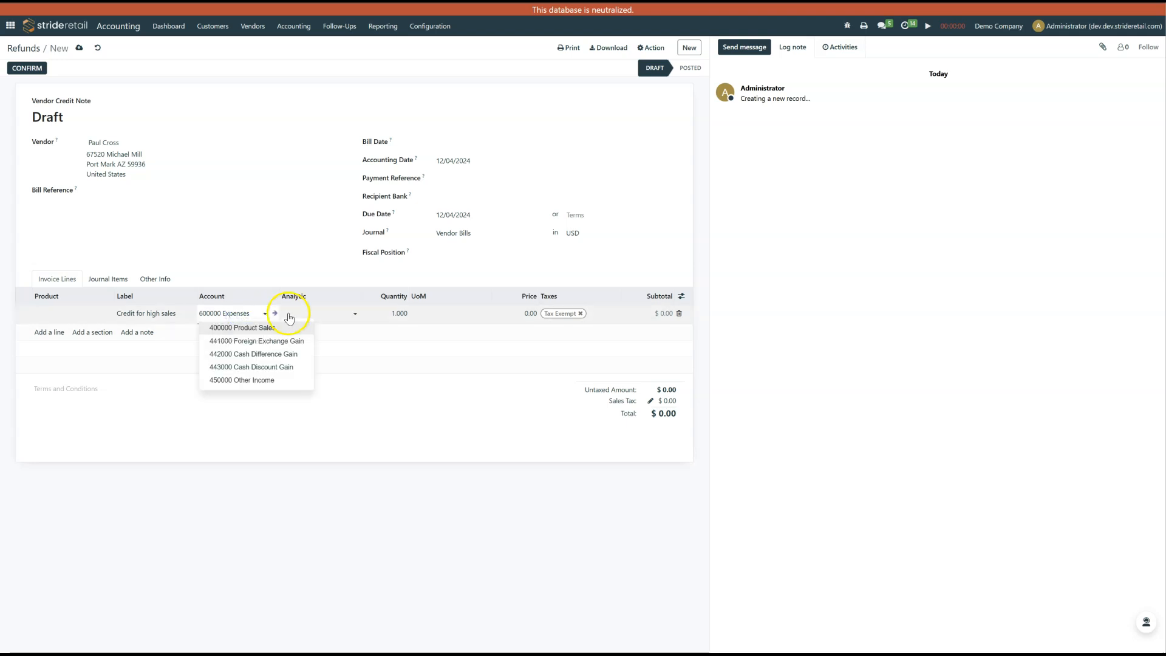
{"action": "left_click", "coordinate": [255, 381]}
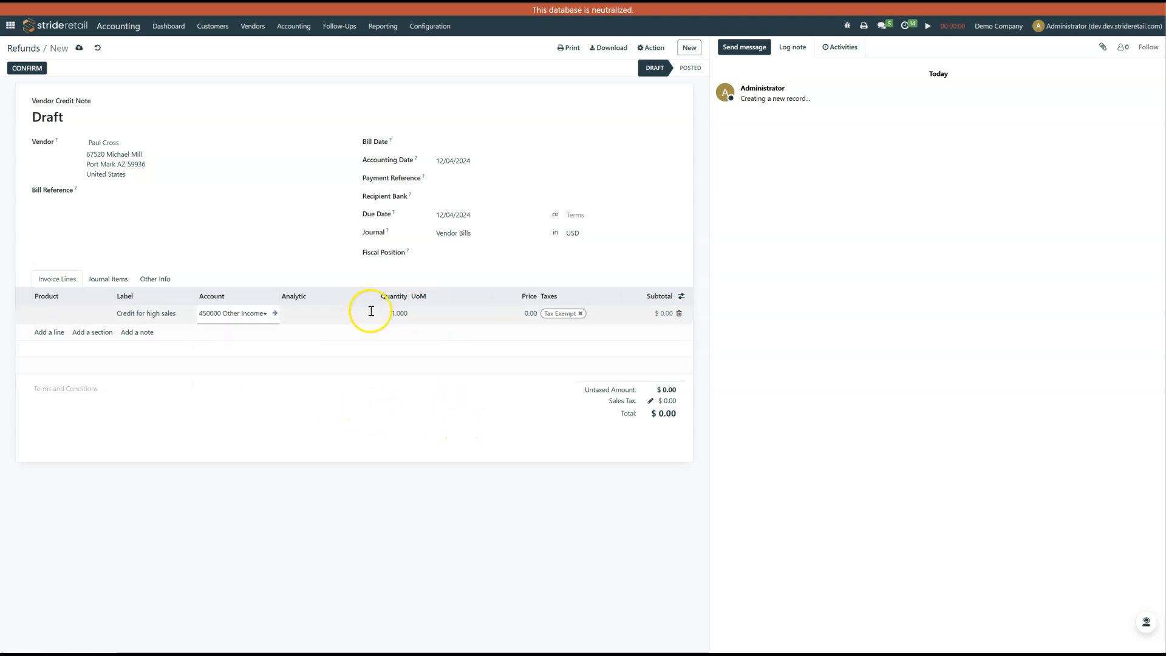
Set the "Credit for high sales" line's price to 200.
{"action": "left_click", "coordinate": [376, 313]}
{"action": "left_click", "coordinate": [515, 314]}
{"action": "type", "text": "1."}
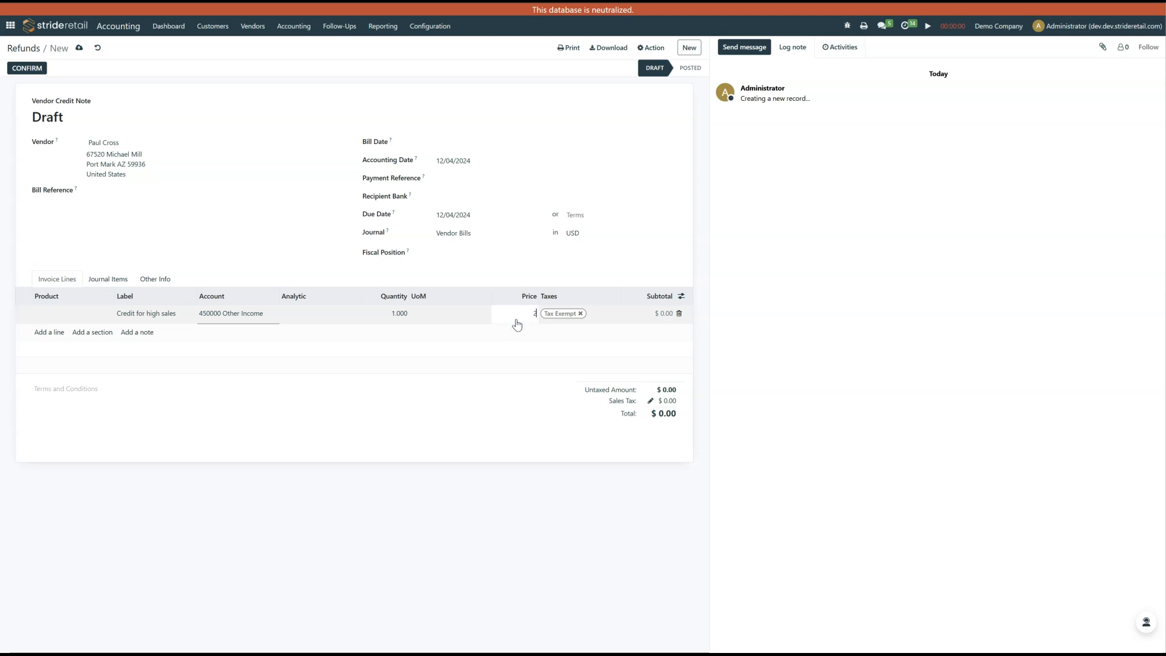
{"action": "type", "text": "00"}
{"action": "left_click", "coordinate": [672, 361]}
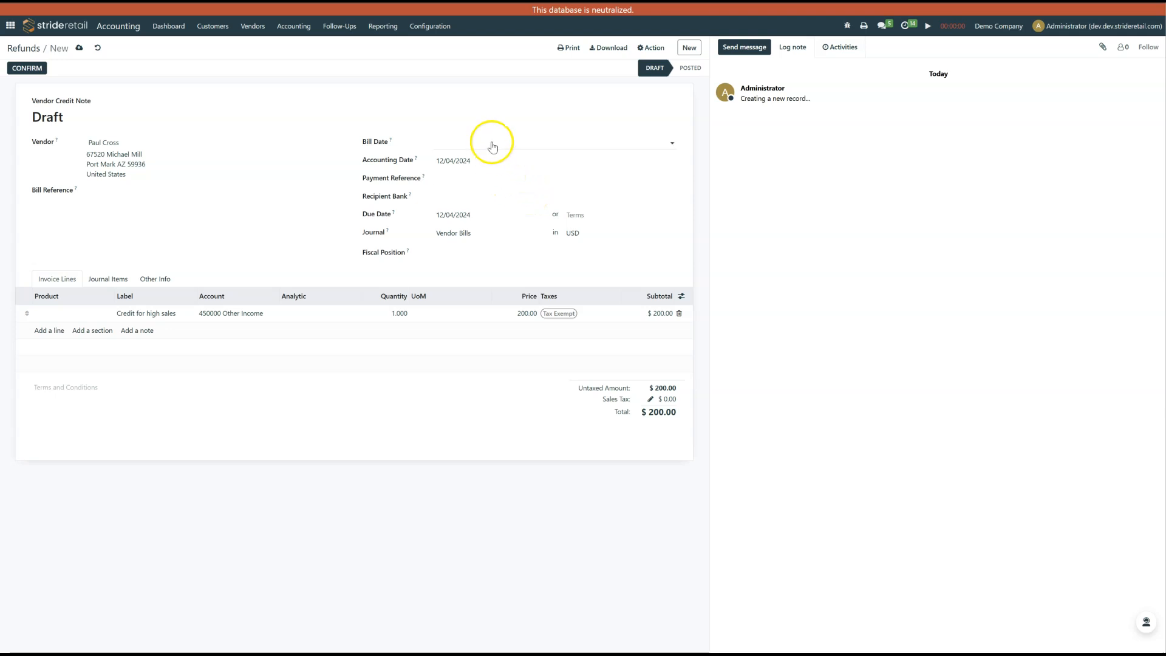
Set the refund's bill date to 12/04/2024 and confirm the vendor credit note.
{"action": "left_click", "coordinate": [465, 138]}
{"action": "left_click", "coordinate": [516, 203]}
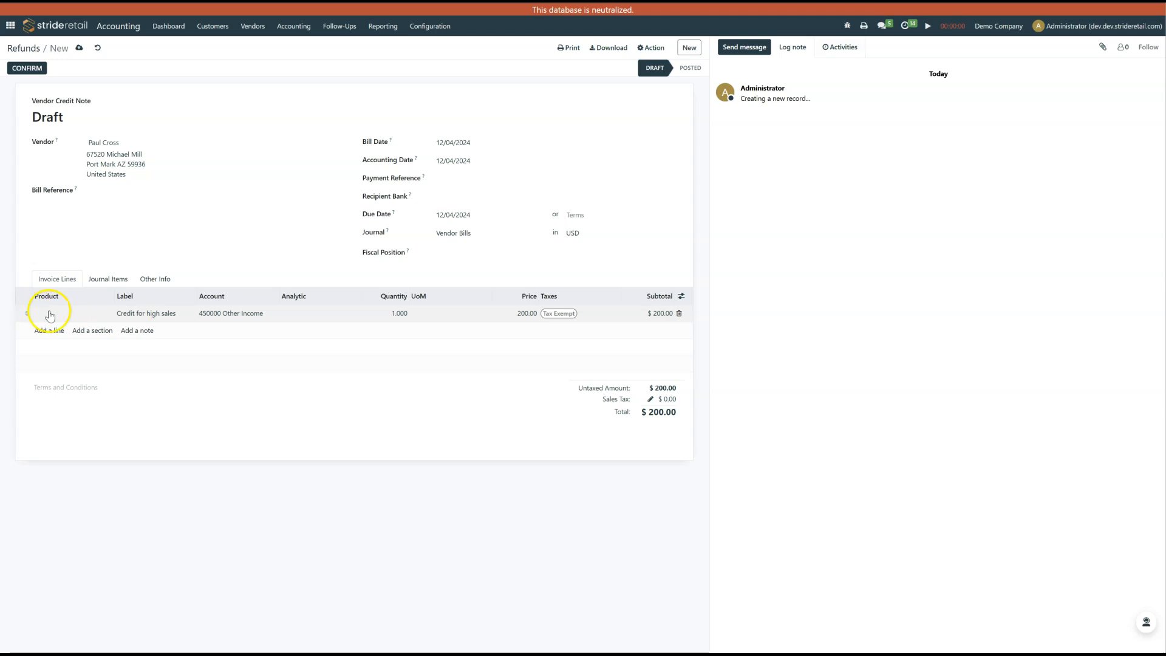
{"action": "left_click", "coordinate": [27, 68]}
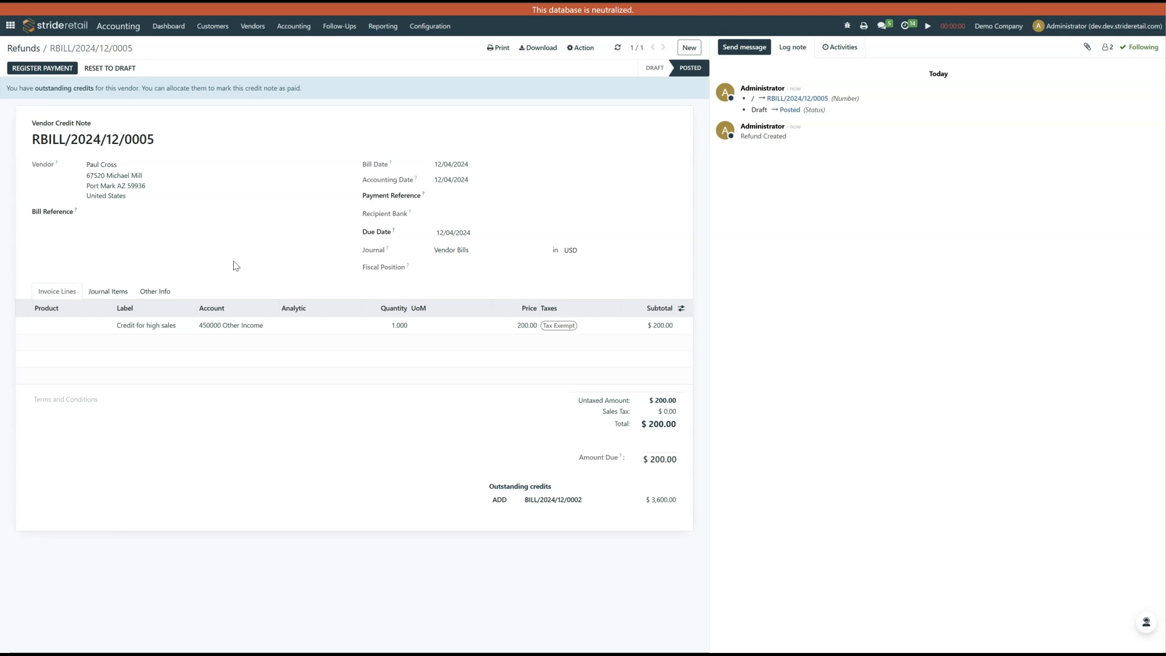
Review the journal items of the posted standalone credit note and return to its invoice lines.
{"action": "left_click", "coordinate": [260, 264]}
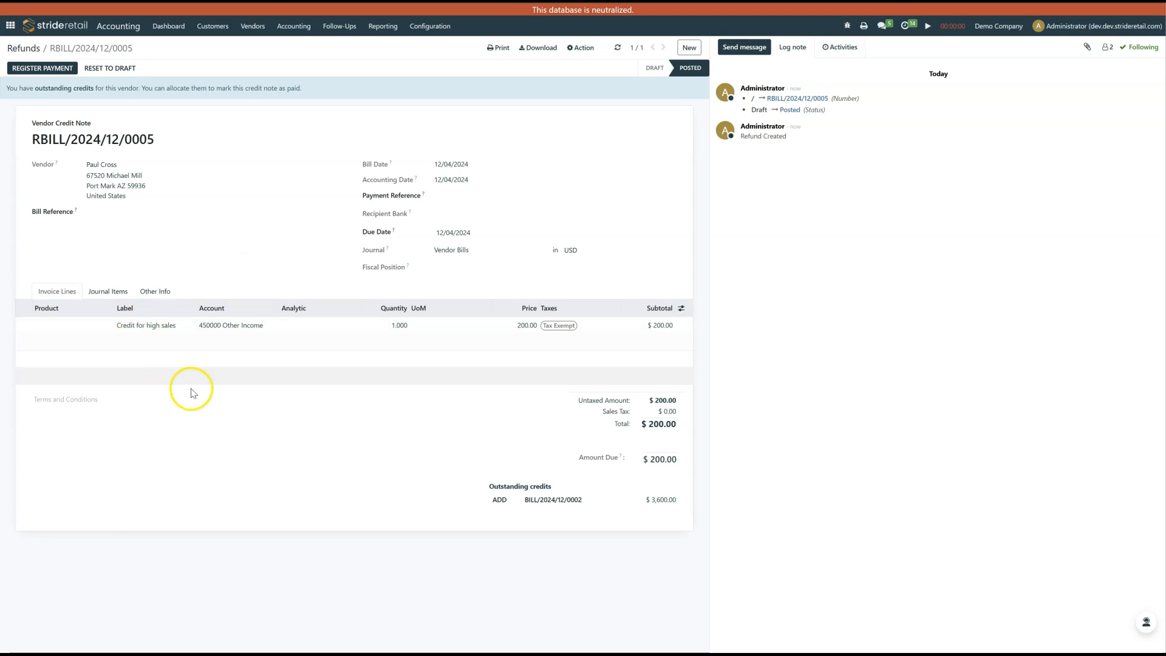
{"action": "left_click", "coordinate": [115, 293]}
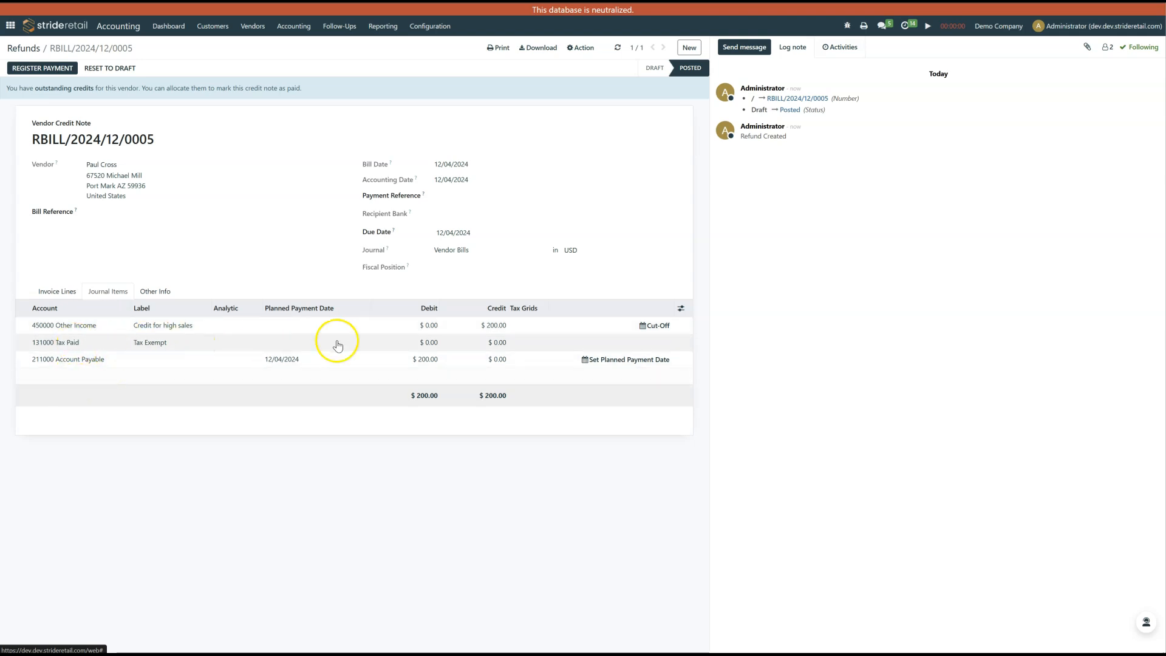
{"action": "left_click", "coordinate": [63, 295]}
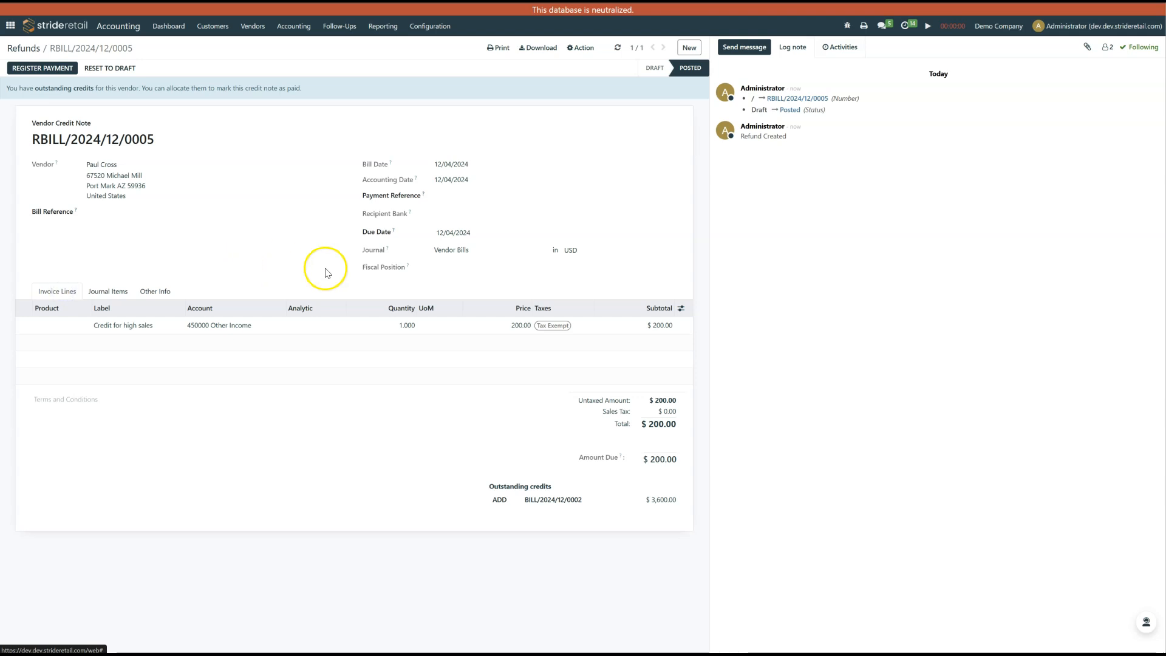